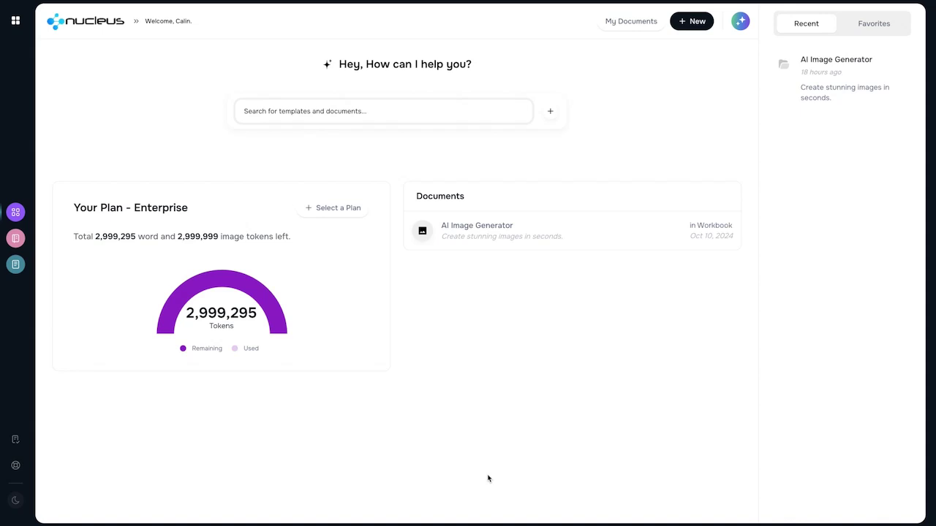
Step: Start an untitled ChatGPT 4o Editor document with the Article Generator template, ready for the title
left_click(17, 20)
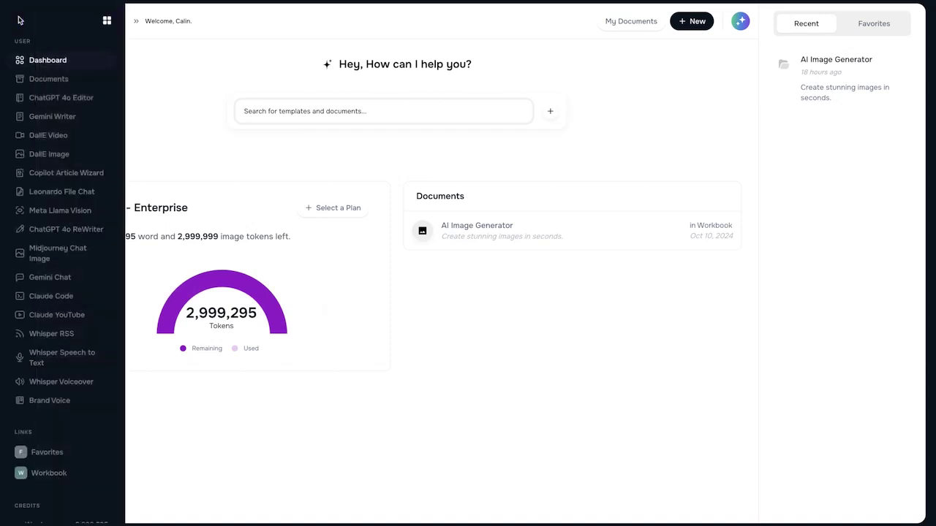
left_click(51, 102)
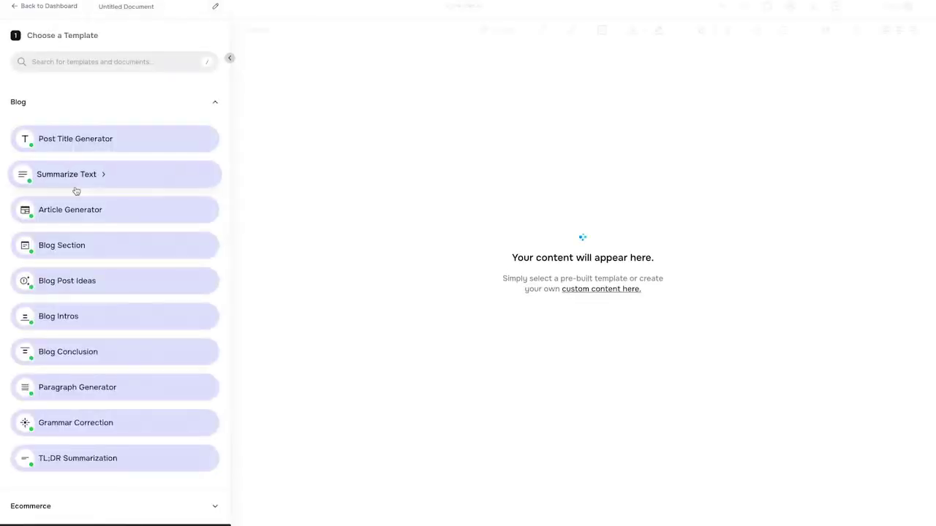
scroll(76, 193, "down", 2)
scroll(76, 193, "up", 2)
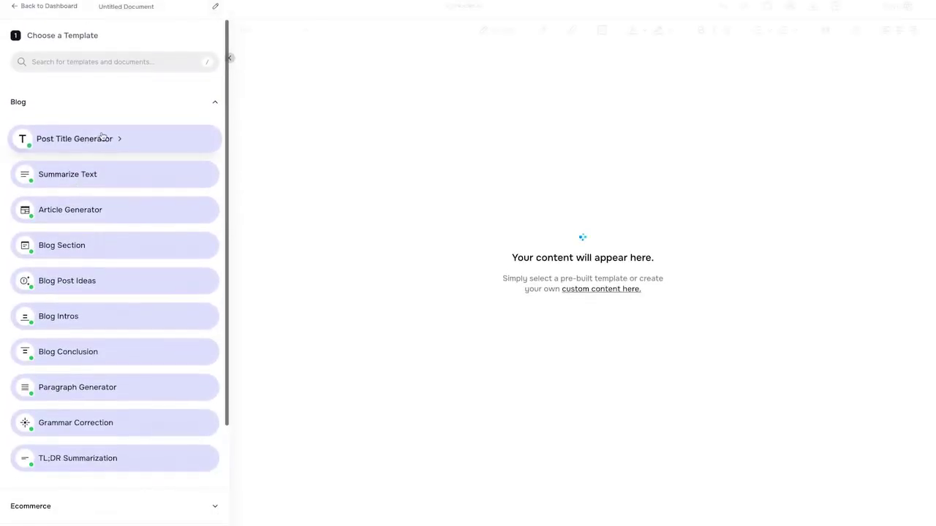
left_click(115, 211)
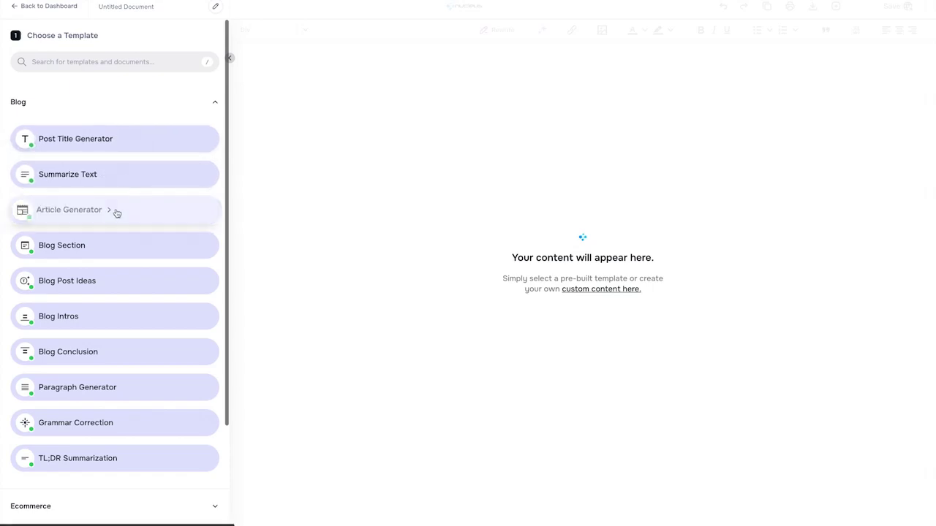
left_click(85, 174)
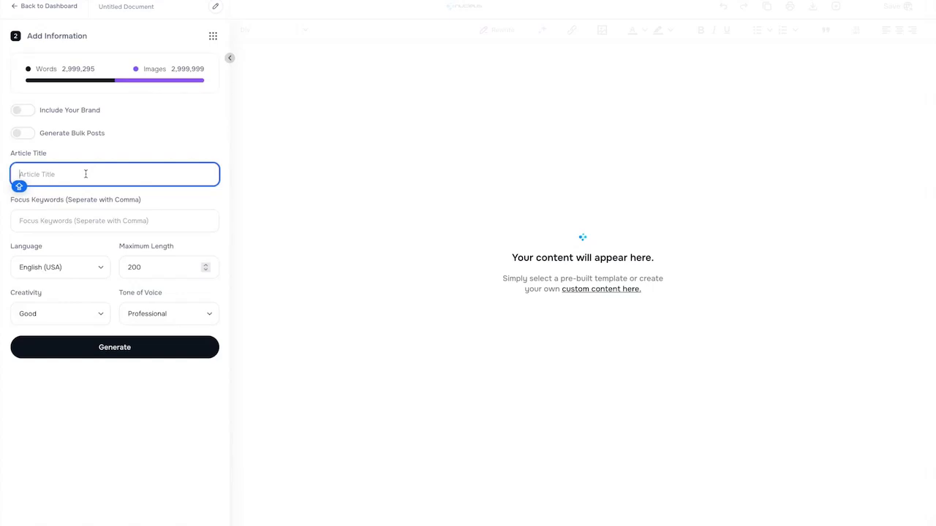
Step: Generate an article titled 'Nucleus - the first ever AI- hub' and save the document
type("Nucleus - the first ever AI-")
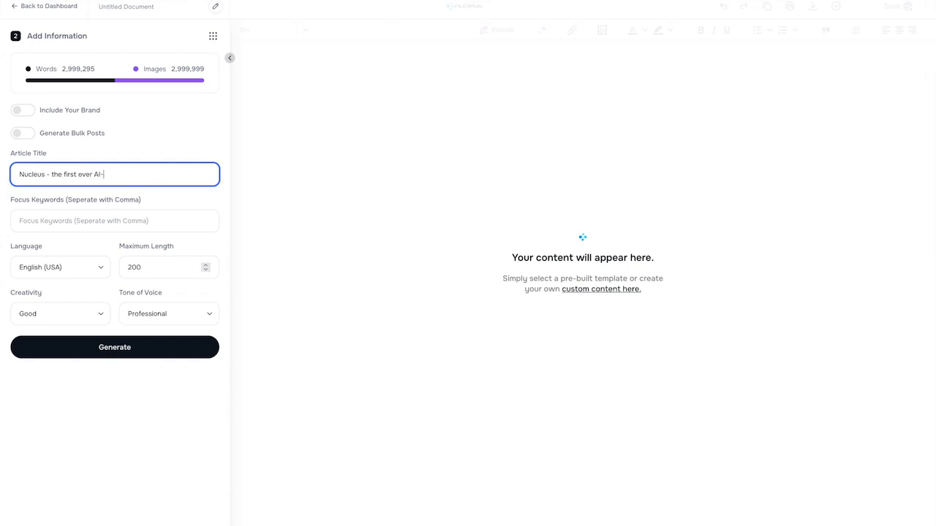
key("BackSpace")
type(" hub")
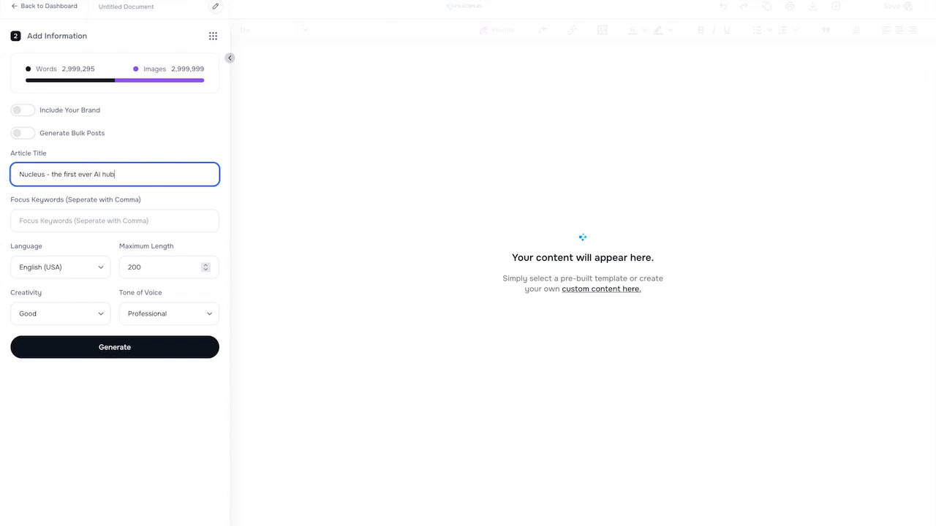
left_click(77, 345)
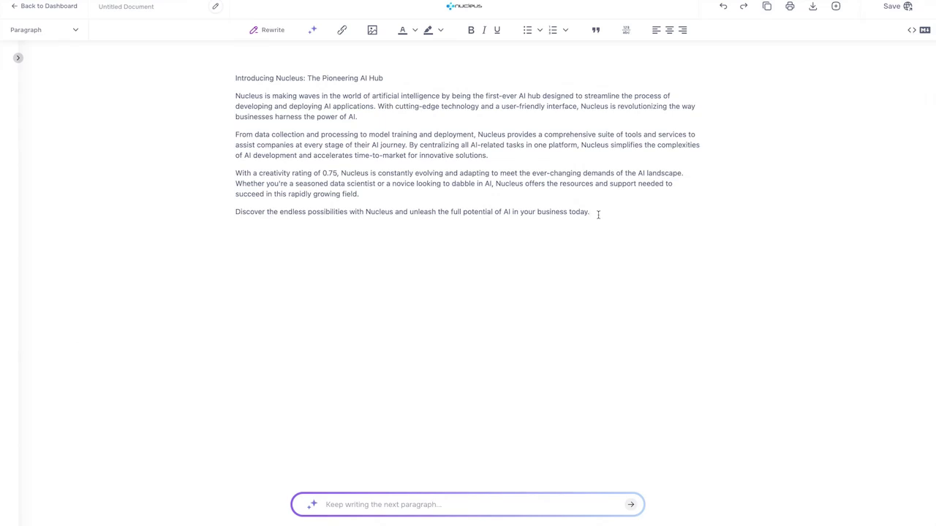
left_click(892, 8)
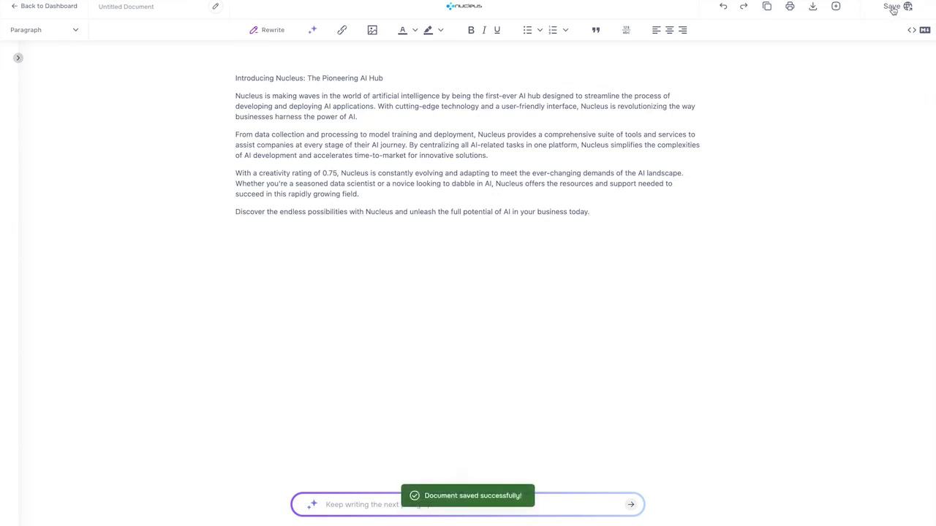
Step: Go back to the dashboard and open the DallE image generator
left_click(71, 7)
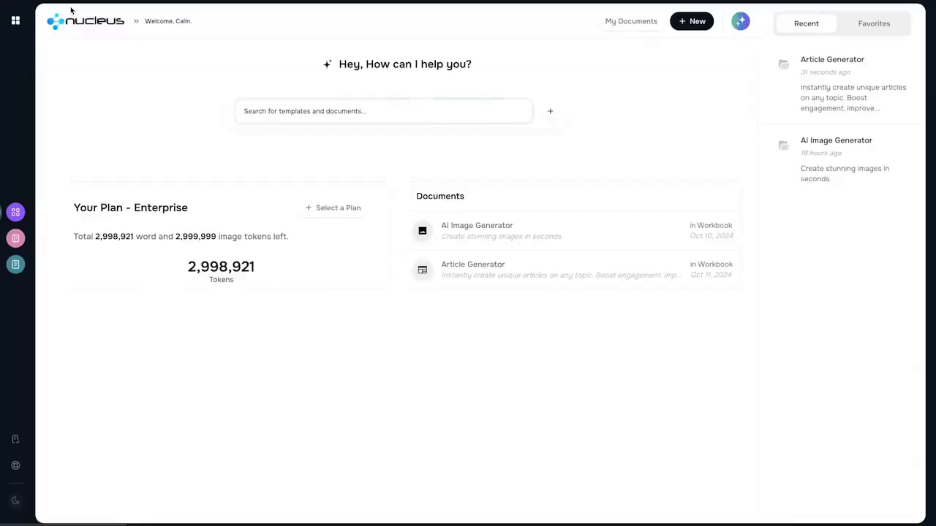
mouse_move(15, 29)
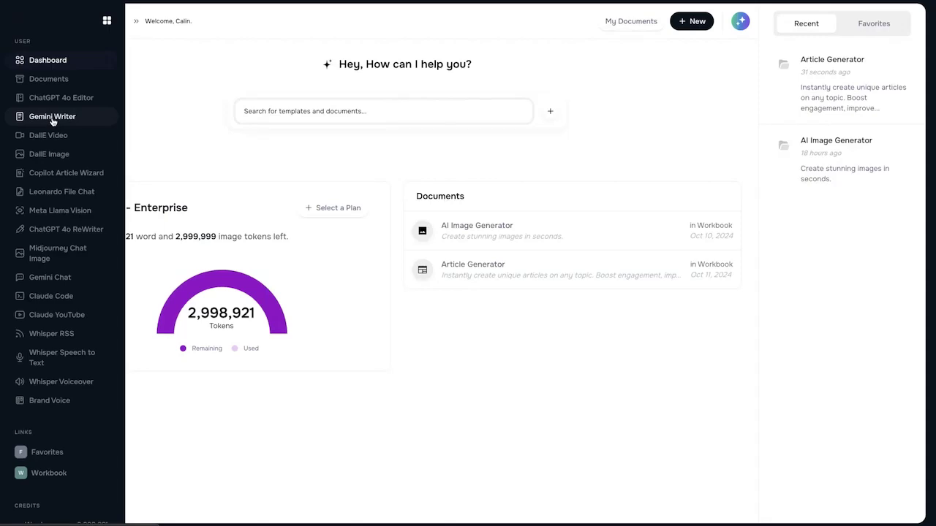
left_click(75, 155)
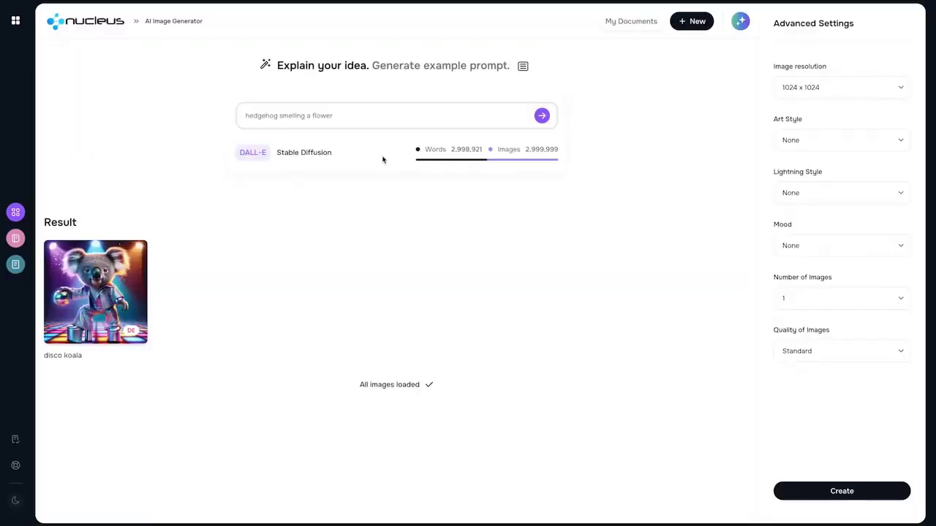
Step: Generate an image from the prompt 'a disco dog' and inspect its details, then open the Article Wizard
left_click(348, 109)
type("a disco dog")
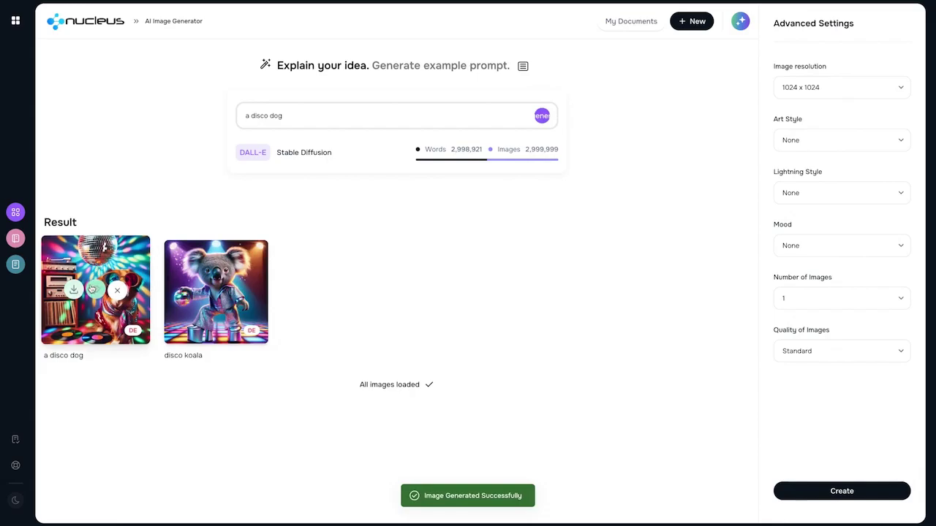
left_click(92, 290)
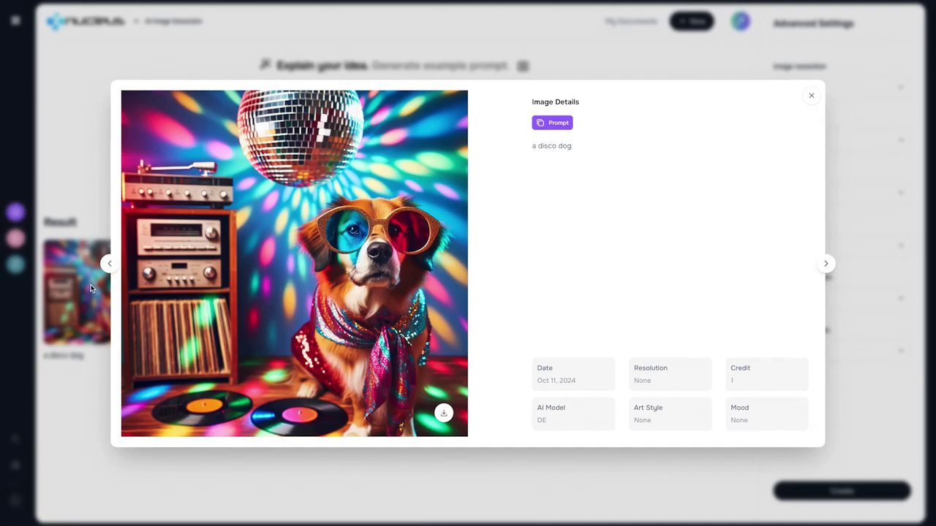
left_click(108, 174)
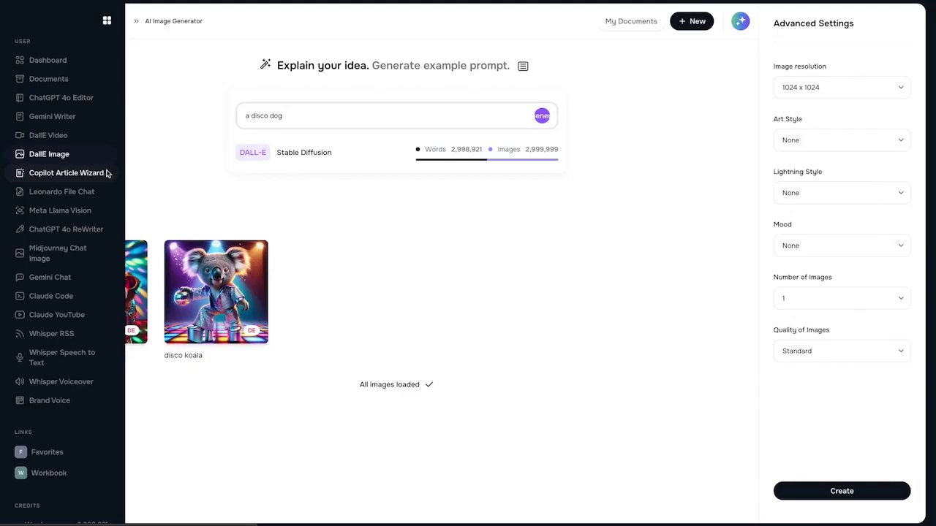
left_click(106, 174)
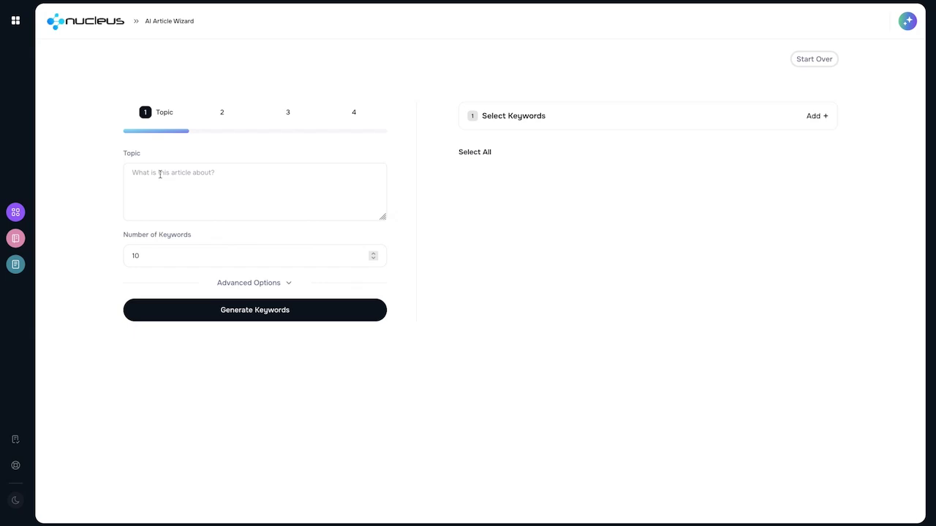
Step: Open the Meta Llama Vision tool from the sidebar's list of AI tools
left_click(19, 23)
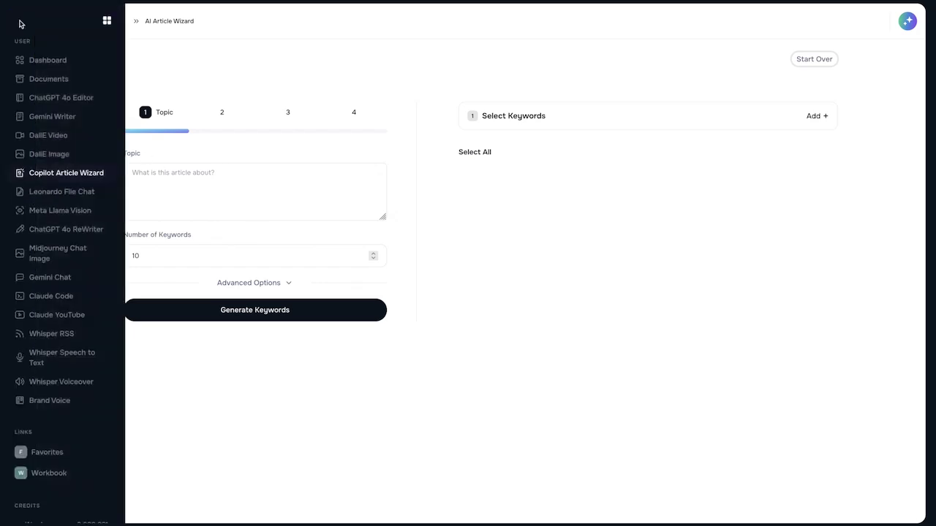
left_click(62, 211)
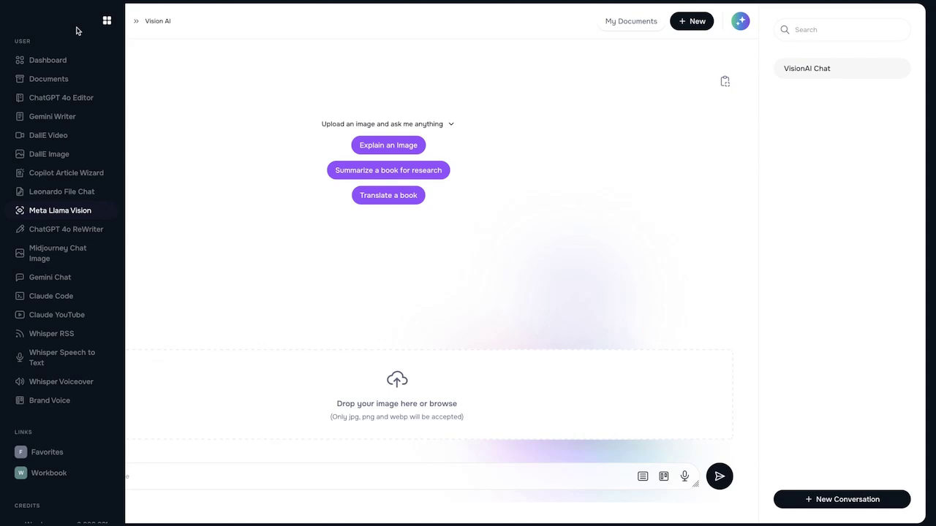
Step: Open the ChatGPT 4o ReWriter, then switch to the Midjourney Chat Image assistant
left_click(59, 229)
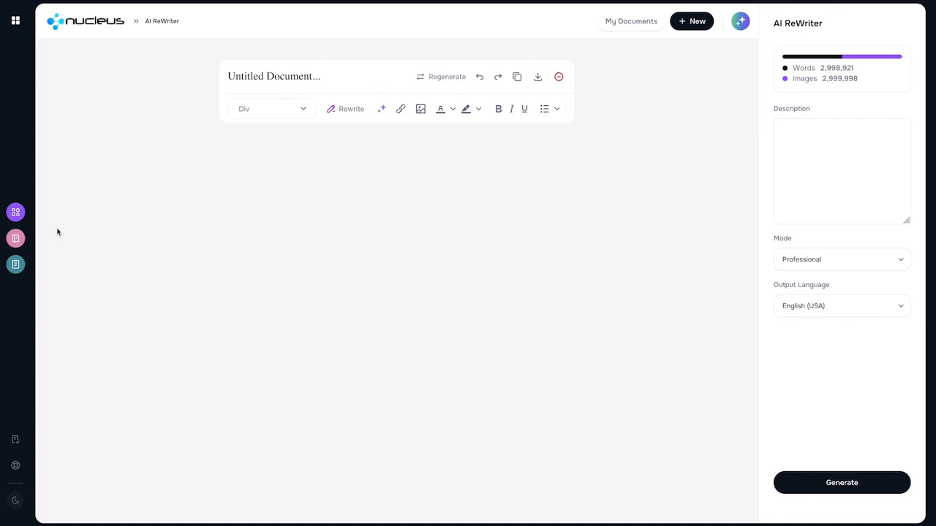
mouse_move(19, 23)
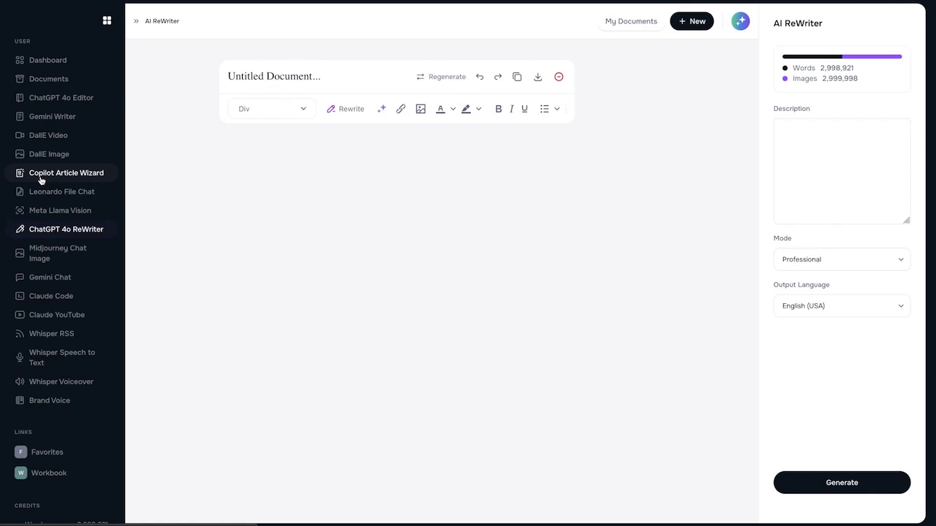
left_click(52, 253)
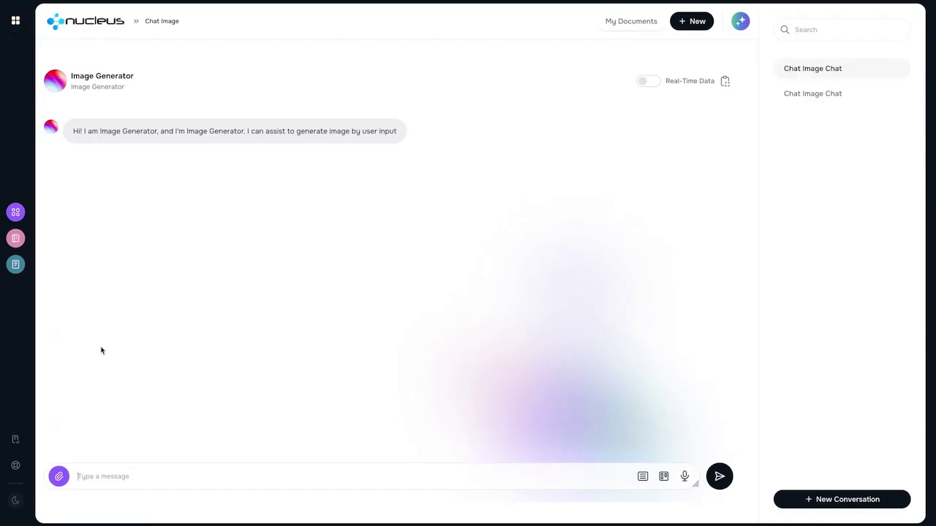
Step: Send the chat request 'Generate an image of a disco dog', then open the AI Chat gallery
left_click(118, 469)
type("Generate an image of a disco dog")
left_click(720, 475)
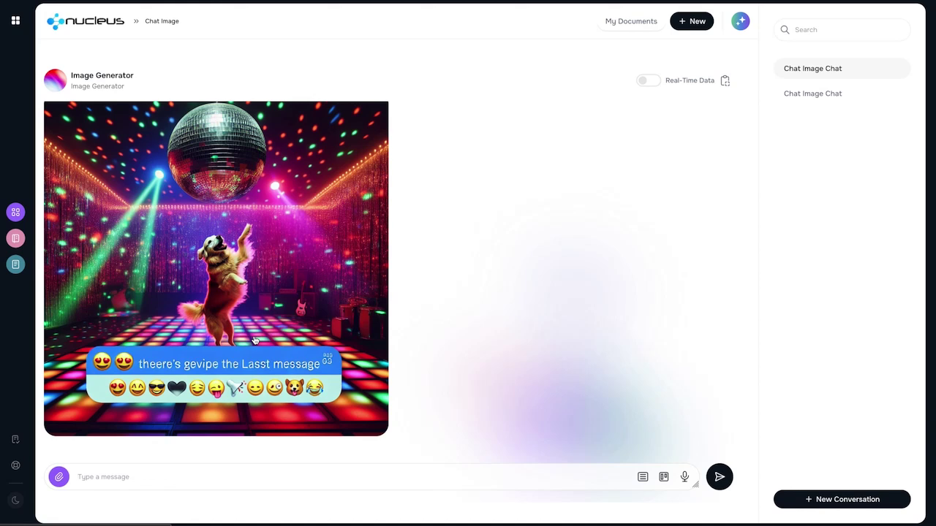
mouse_move(22, 31)
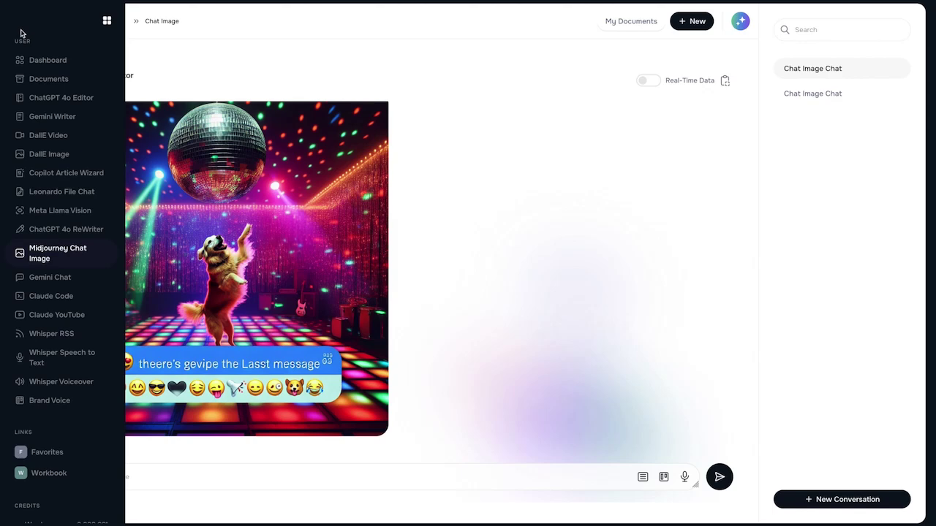
left_click(22, 98)
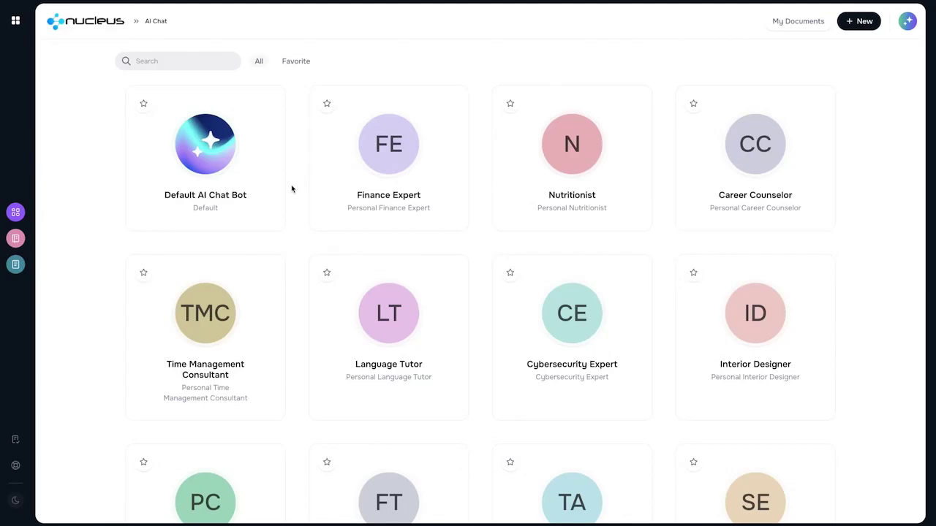
Step: Scroll through the AI Chat persona gallery, then open the Claude Code AI Code Generator
scroll(291, 188, "down", 1)
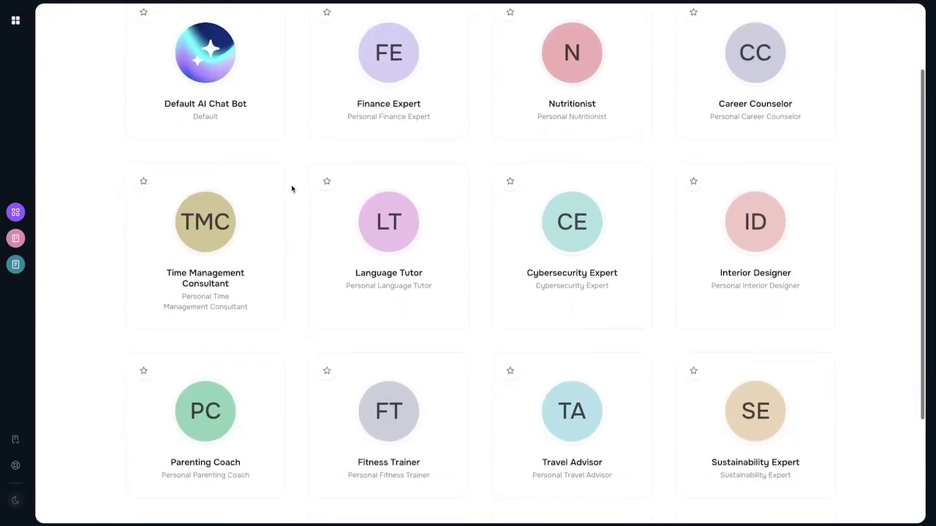
scroll(291, 186, "down", 2)
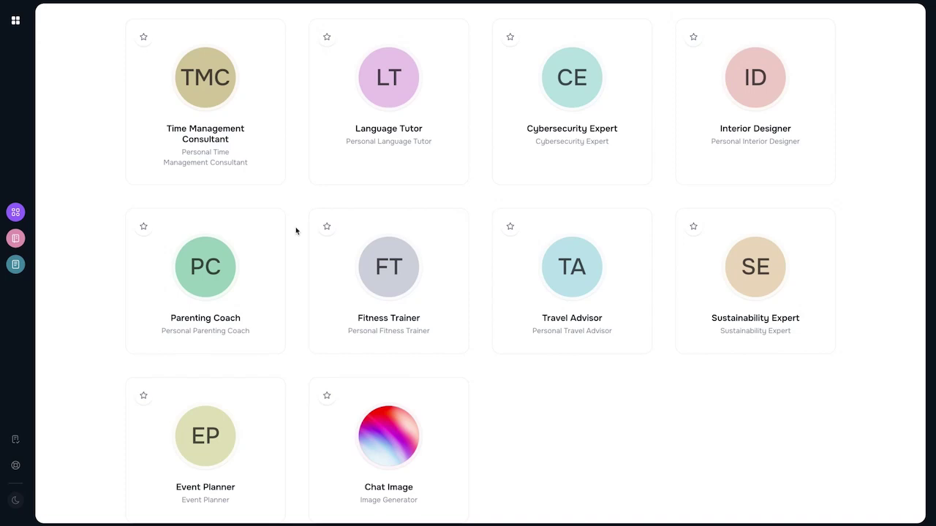
scroll(296, 231, "up", 4)
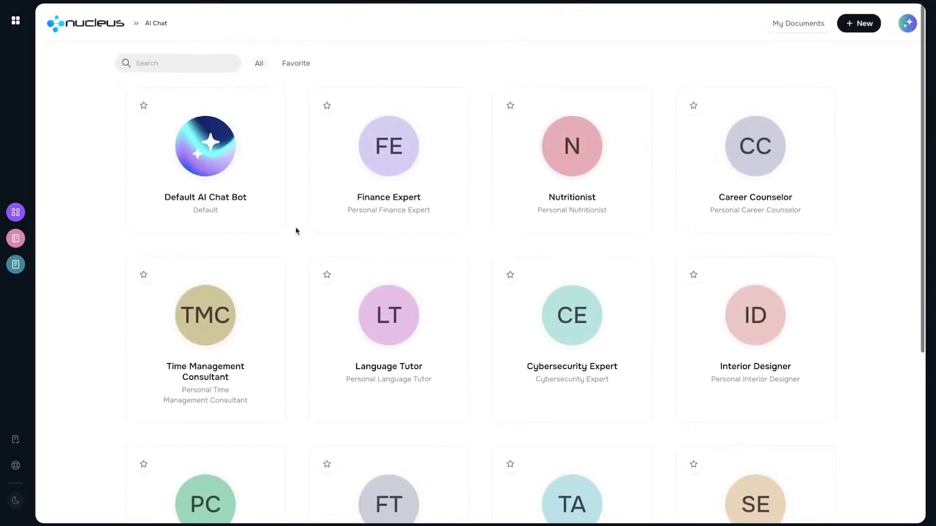
scroll(265, 190, "down", 4)
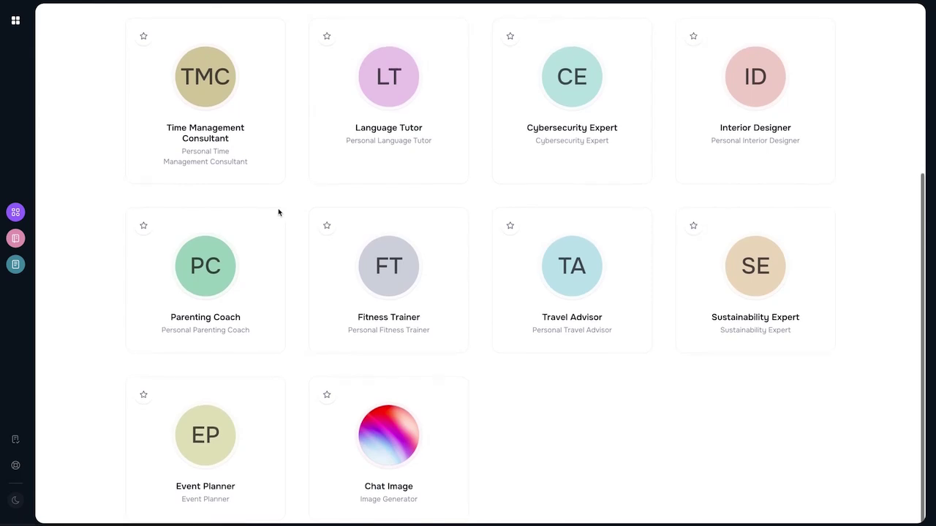
scroll(285, 234, "up", 4)
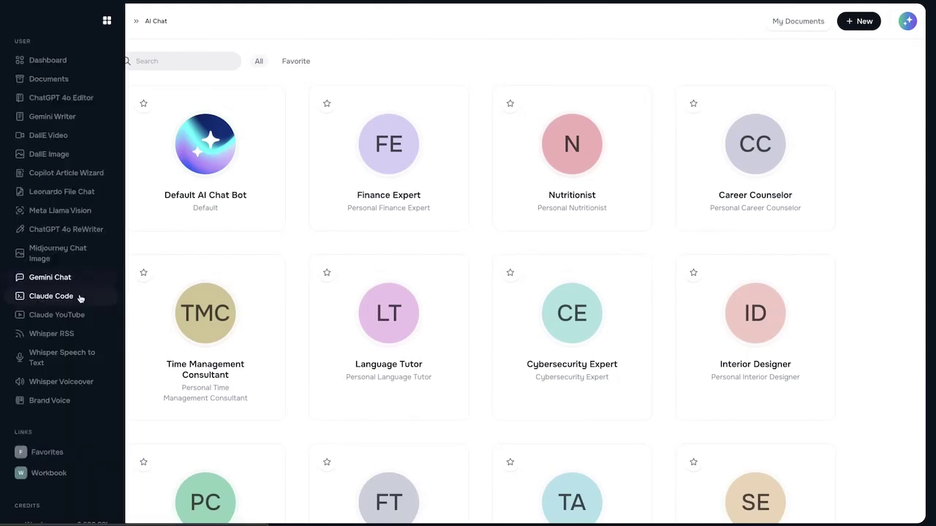
left_click(79, 298)
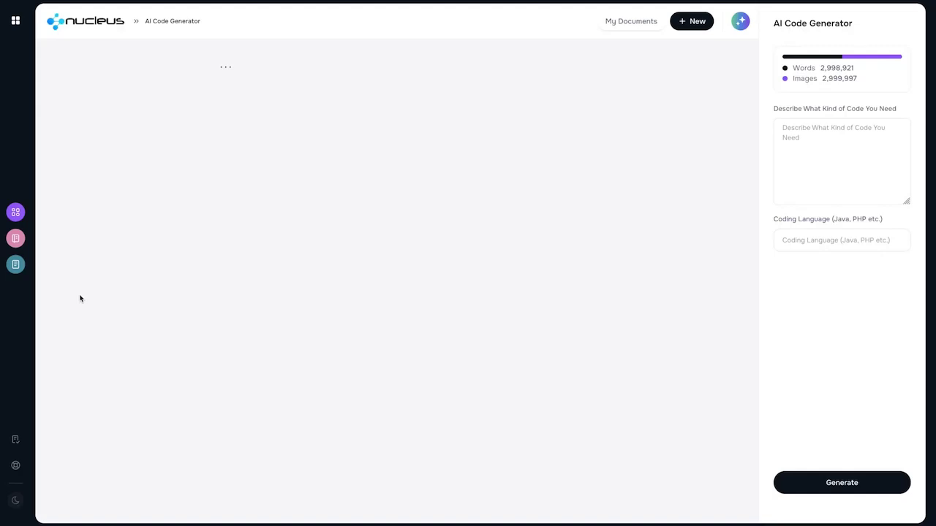
Step: Open the Whisper Voiceover text-to-speech tool from the sidebar
mouse_move(83, 322)
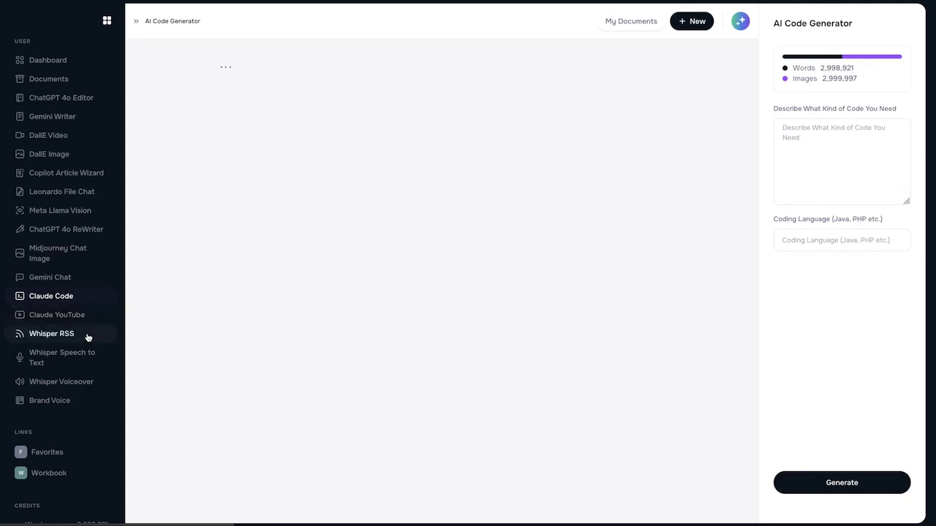
left_click(65, 385)
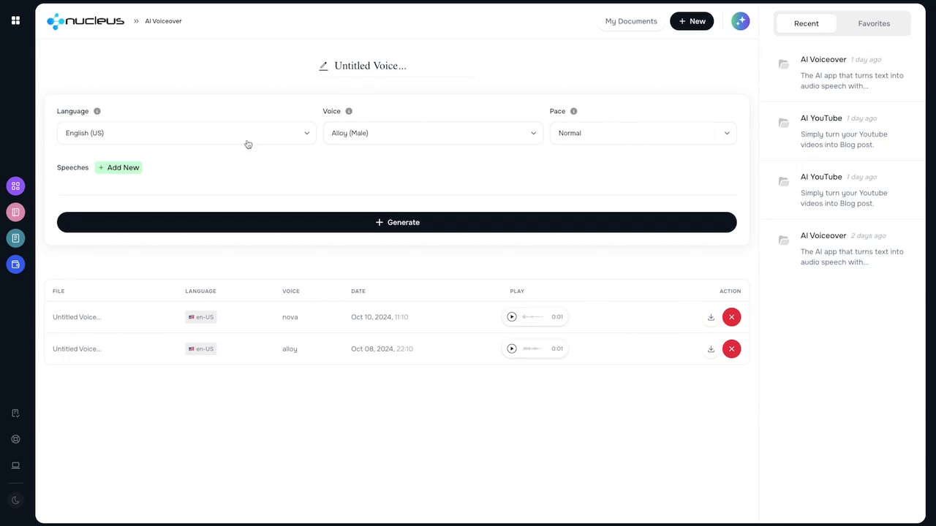
Step: Set the voiceover voice to Echo (Male) and the pace to Neural
left_click(410, 140)
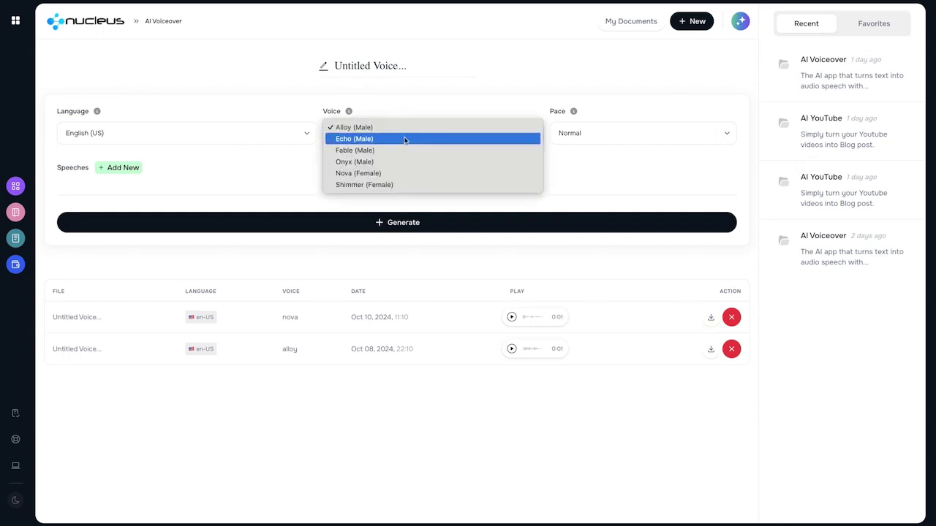
left_click(403, 139)
left_click(610, 138)
left_click(605, 139)
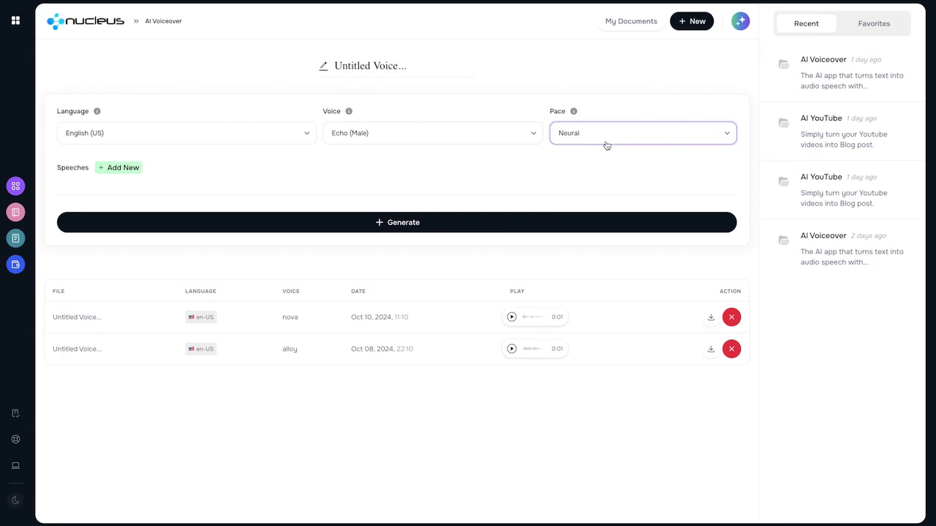
Step: Generate and play the speech 'Welcome to Nucleus! This is really cool!', then open Brand Voice
left_click(116, 168)
left_click(130, 206)
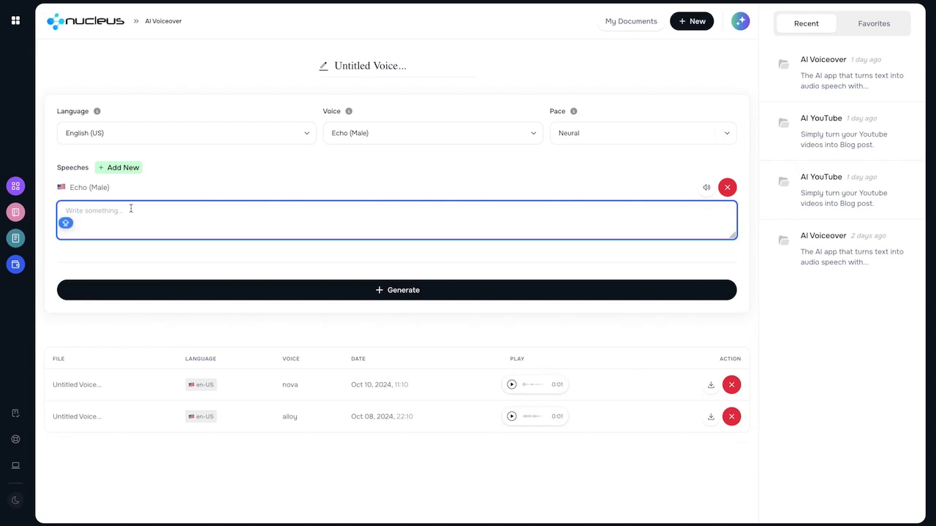
type("Welcome to Nucl")
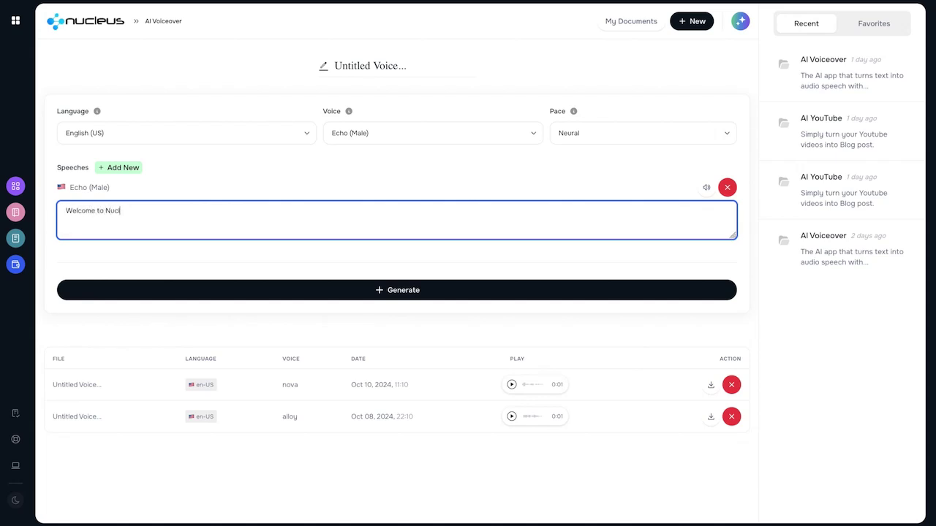
type("eus! This is really cool!")
left_click(216, 285)
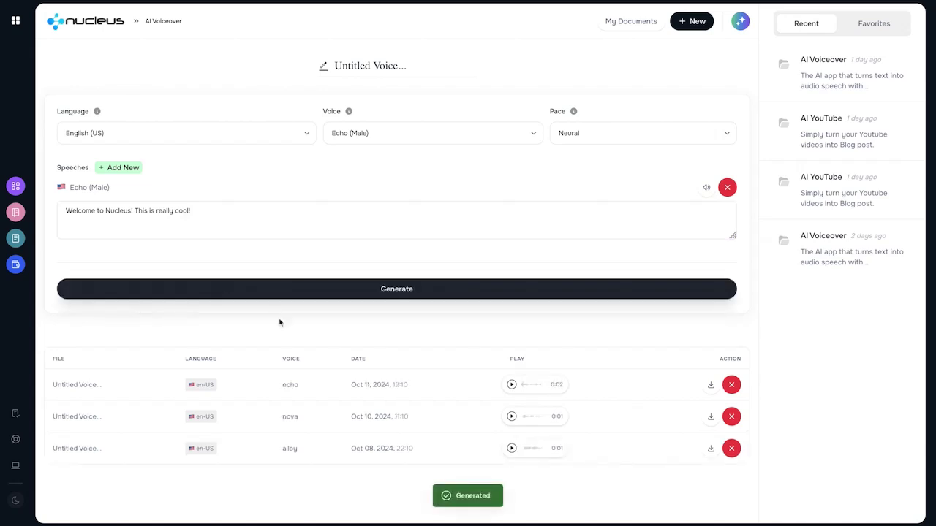
key("XF86AudioRaiseVolume")
key("XF86AudioRaiseVolume")
key("XF86AudioRaiseVolume")
key("XF86AudioRaiseVolume")
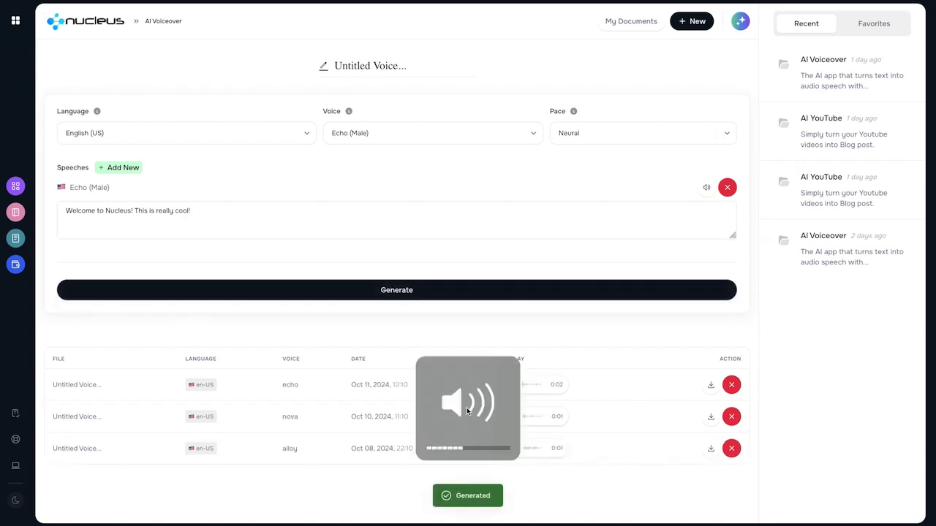
left_click(510, 385)
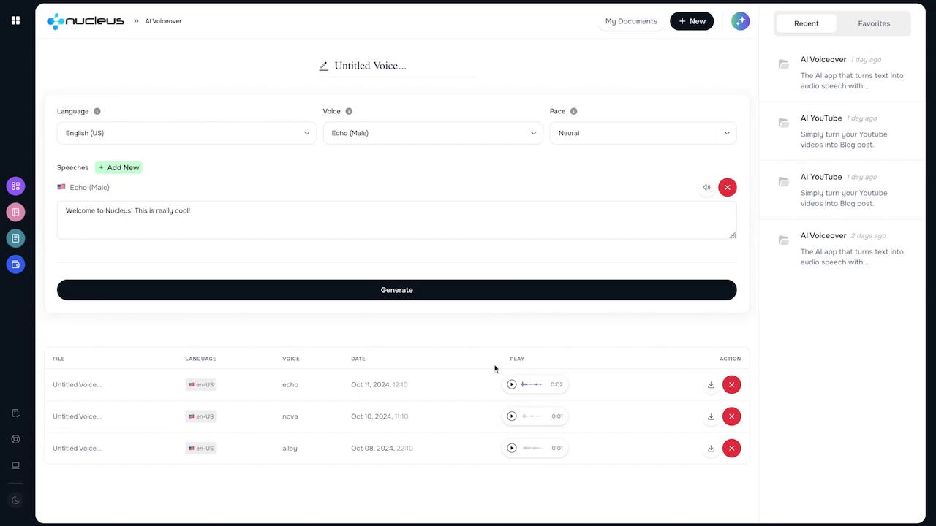
mouse_move(78, 258)
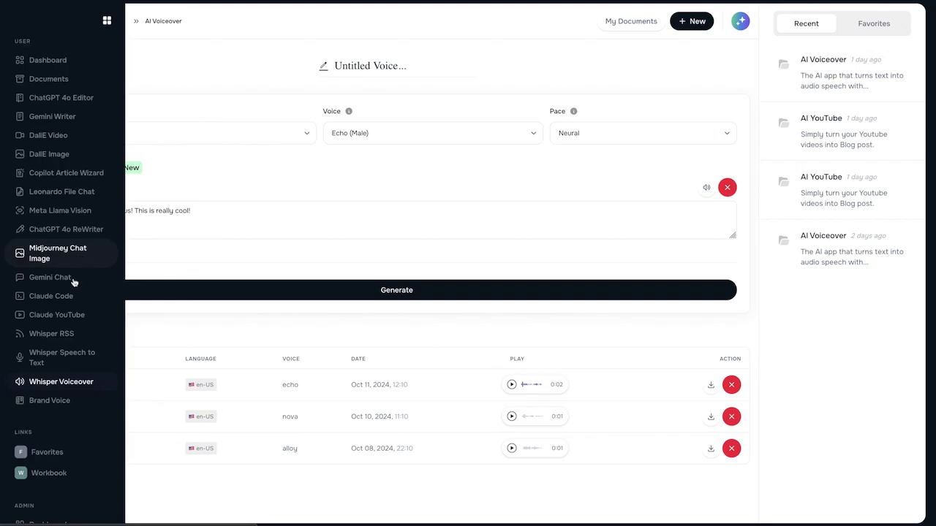
left_click(50, 400)
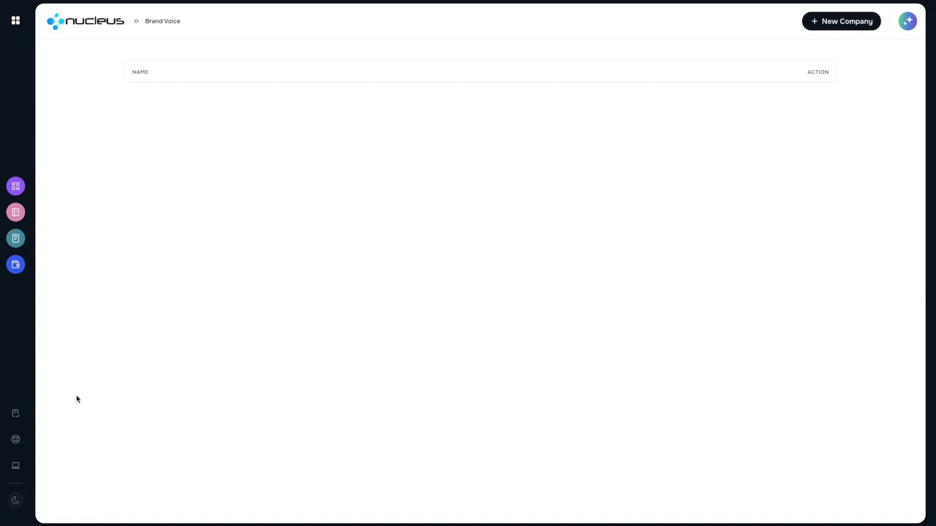
Step: Open a blank New Company form at the Company step, with Professional tone preset
left_click(814, 28)
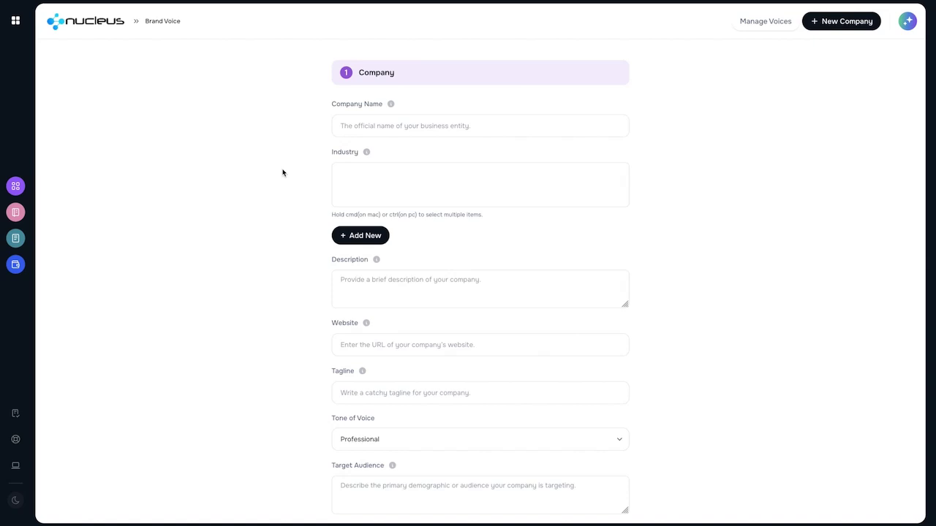
mouse_move(48, 128)
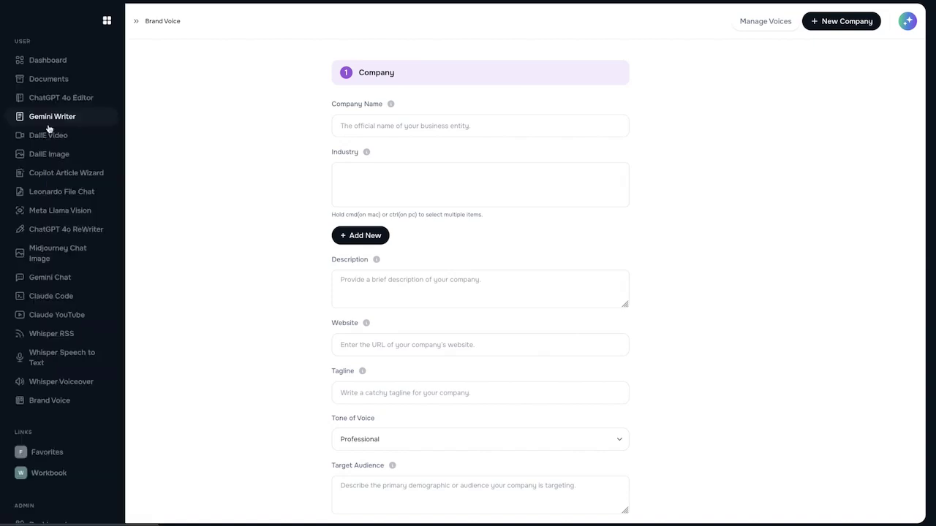